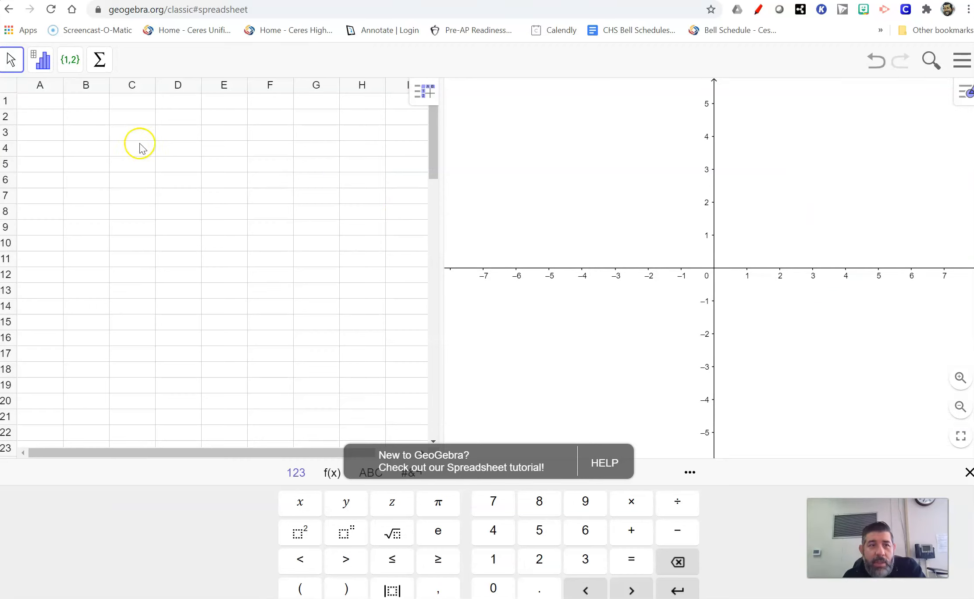
Paste the two columns of paired data into the spreadsheet starting at cell A1
click(34, 106)
drag(44, 112, 105, 282)
key(ctrl+v)
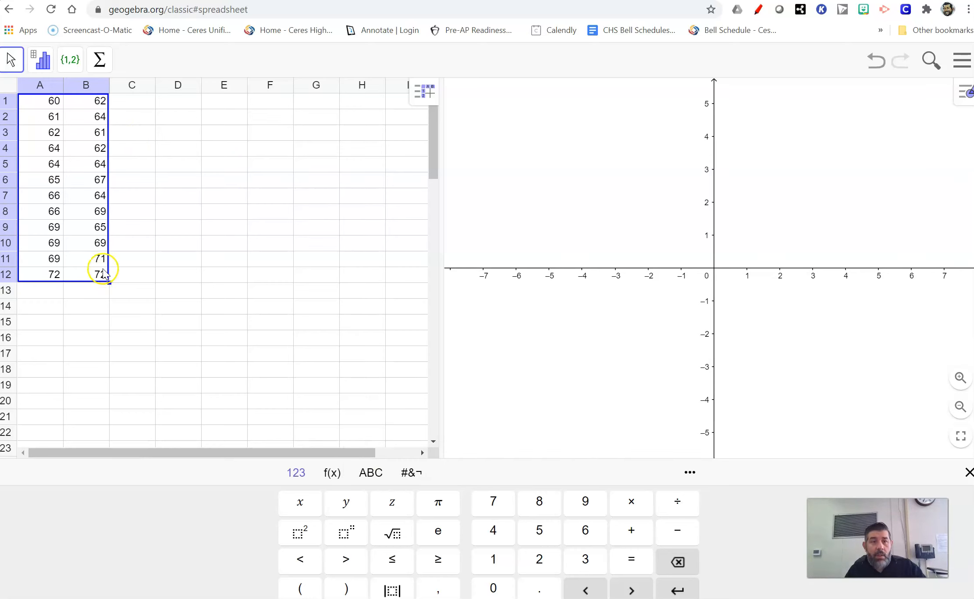
Narrow the spreadsheet panel to show only about columns A and B beside the graphics view
click(134, 135)
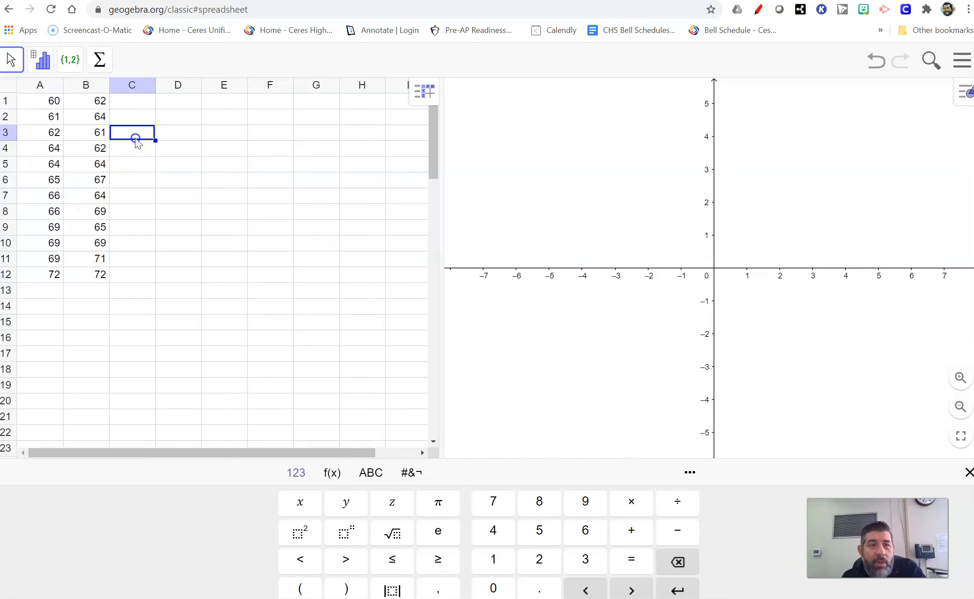
click(35, 101)
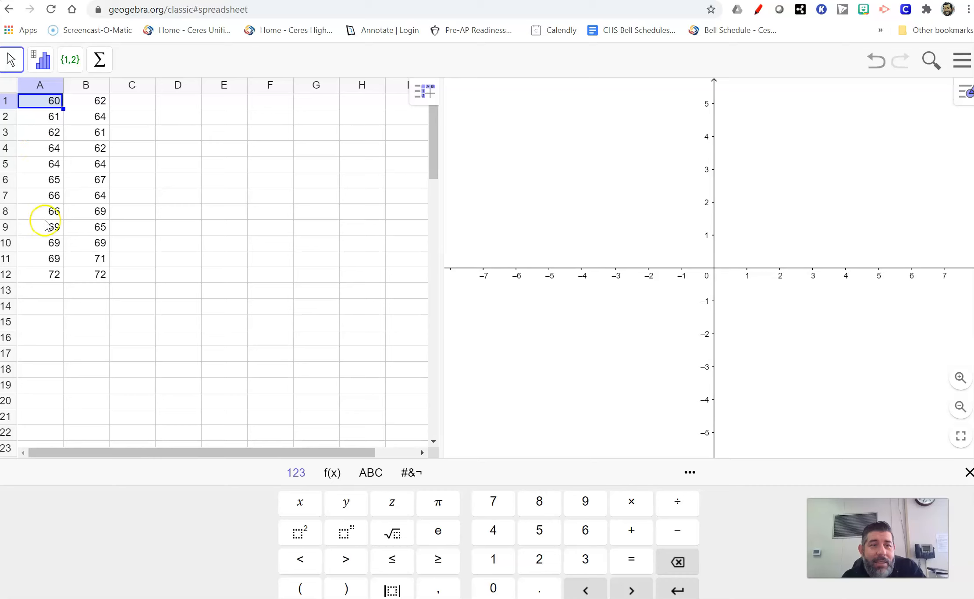
click(89, 103)
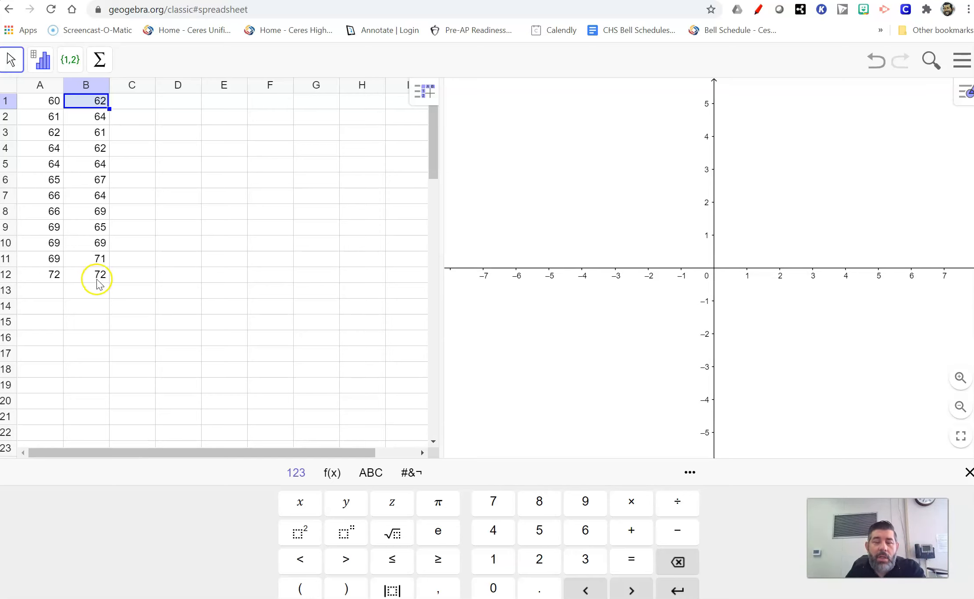
drag(441, 285, 154, 227)
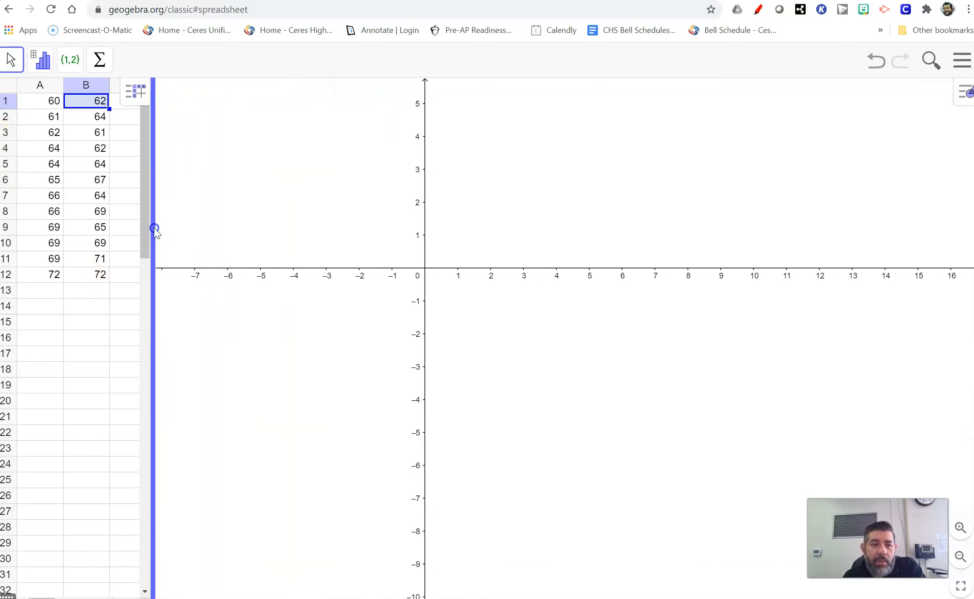
Select columns A and B and run Two Variable Regression Analysis on them
click(30, 87)
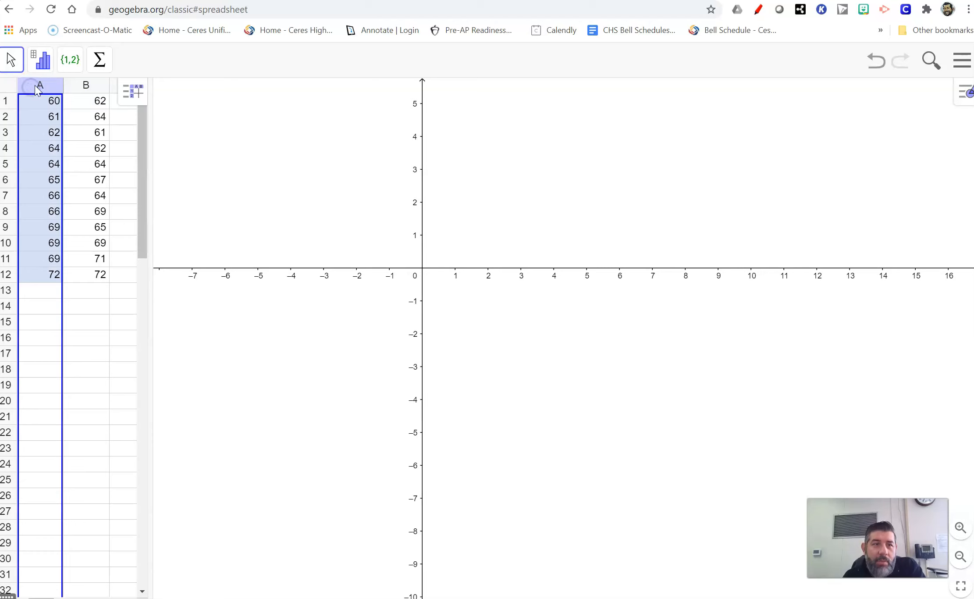
drag(149, 146, 157, 151)
click(40, 86)
drag(45, 87, 79, 89)
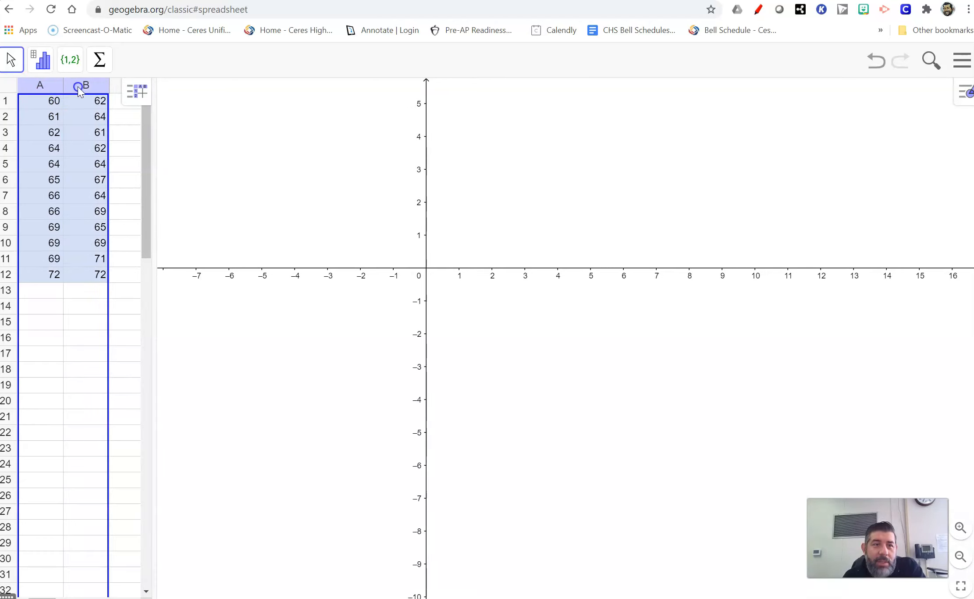
click(42, 61)
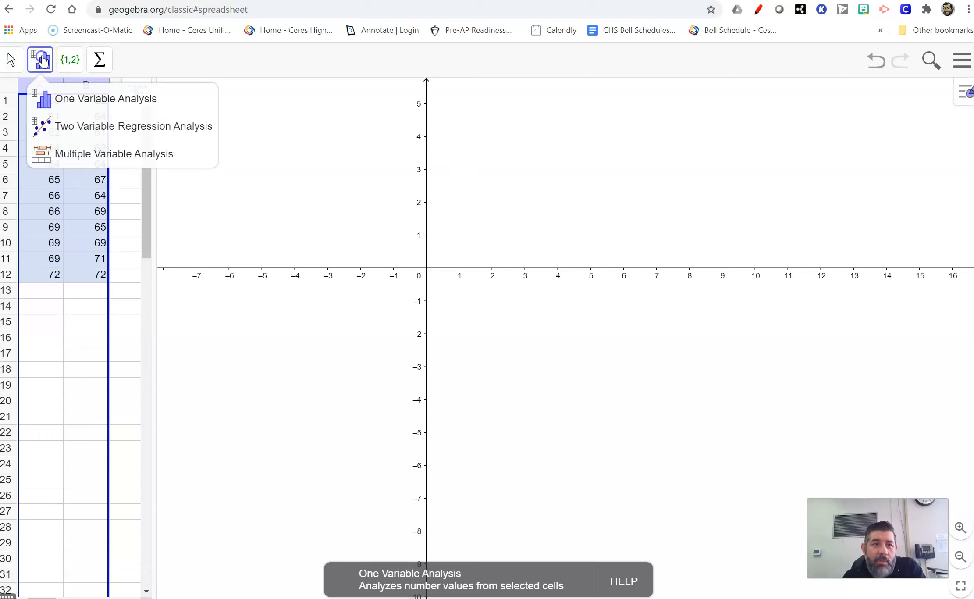
click(42, 63)
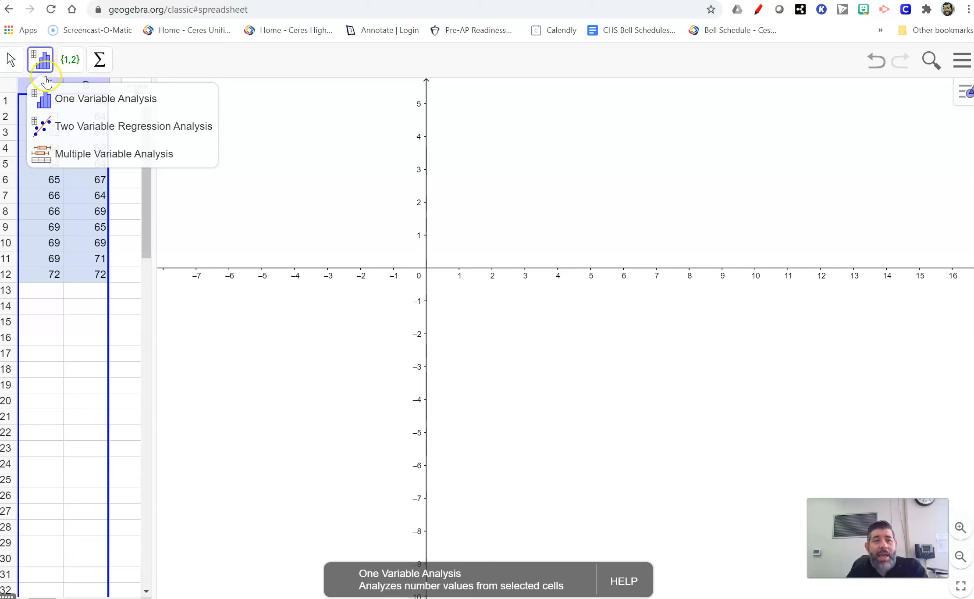
click(56, 126)
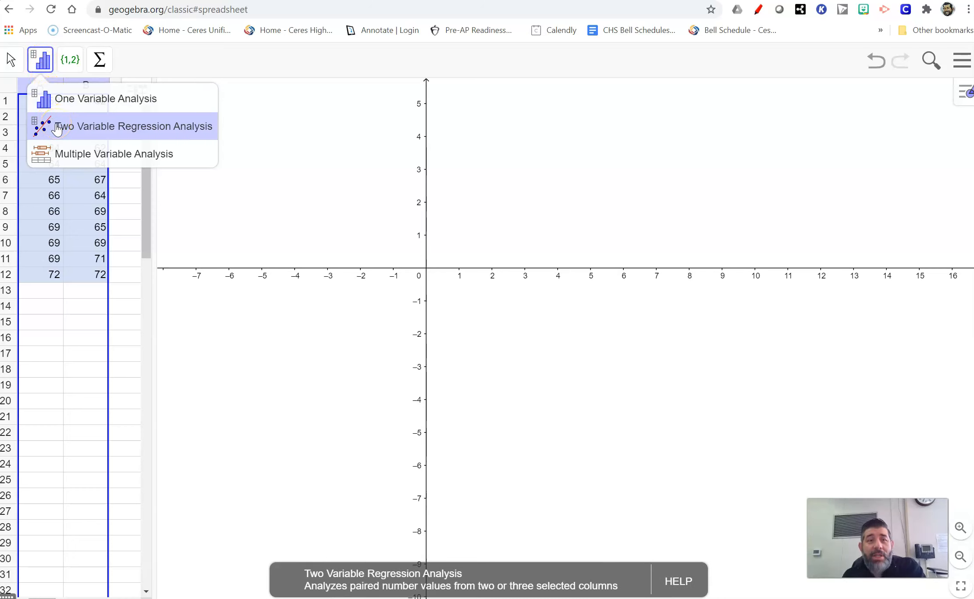
click(57, 128)
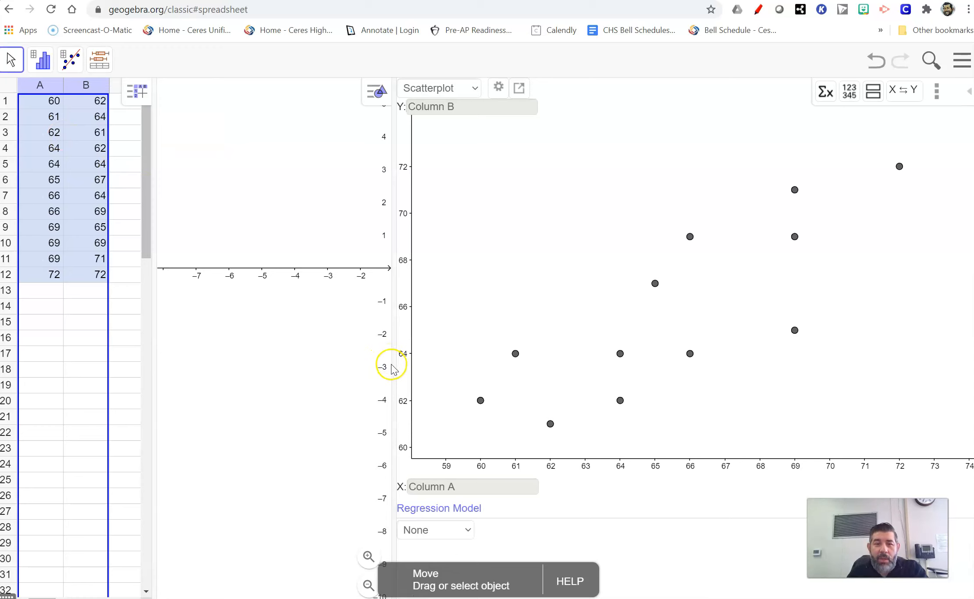
Show the statistics table in the regression analysis window and resize its panels
drag(395, 366, 332, 346)
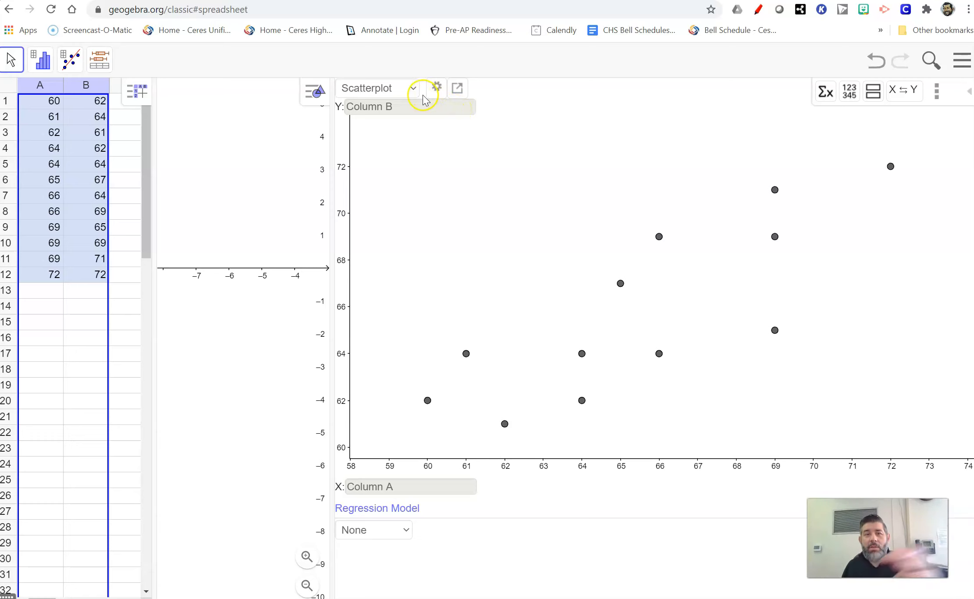
click(823, 97)
drag(332, 200, 157, 201)
drag(357, 215, 282, 205)
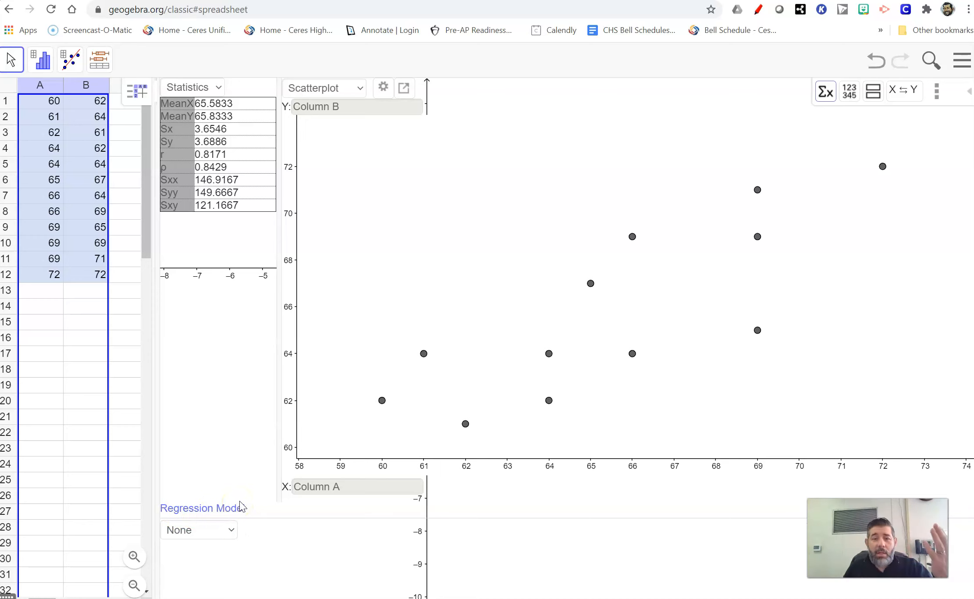
Set the regression model to Linear to fit a line through the scatterplot
click(233, 531)
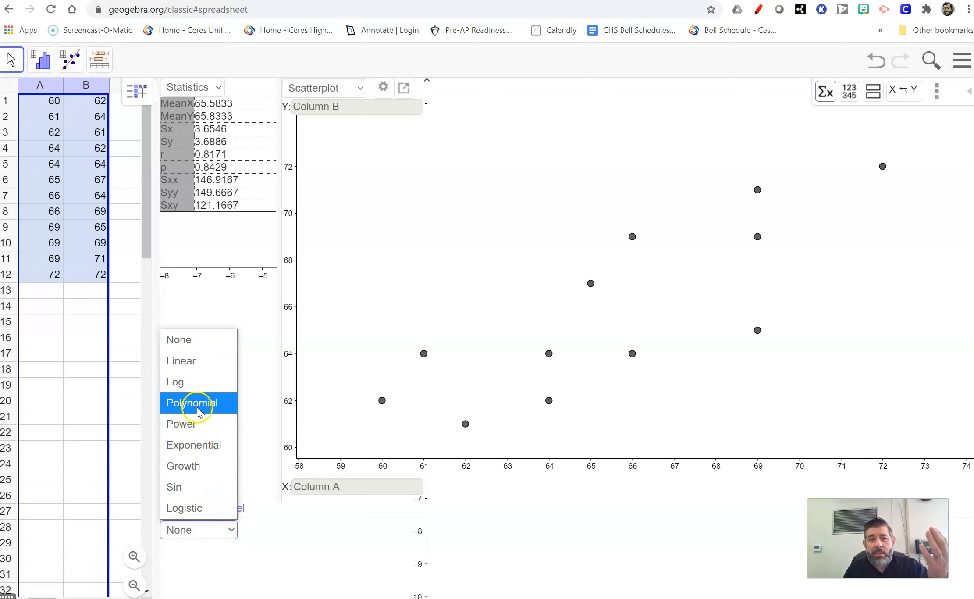
click(192, 366)
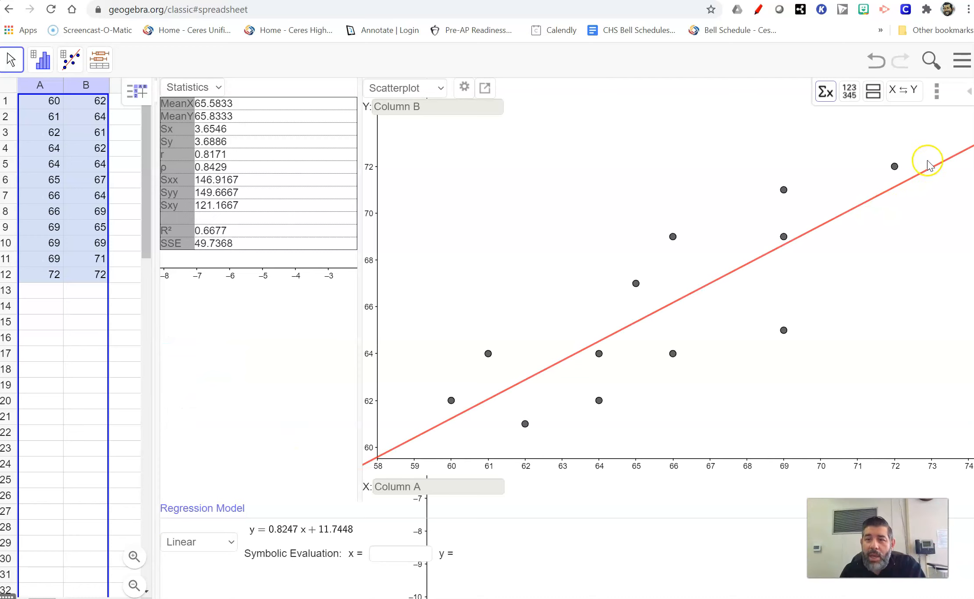
drag(360, 343, 276, 326)
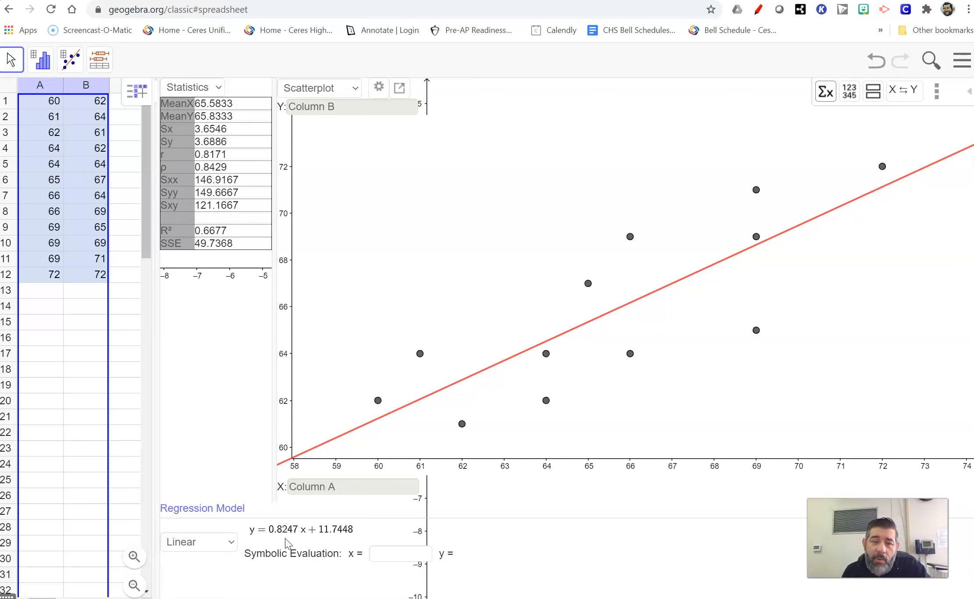
Evaluate the linear regression equation symbolically at x = 68
click(279, 534)
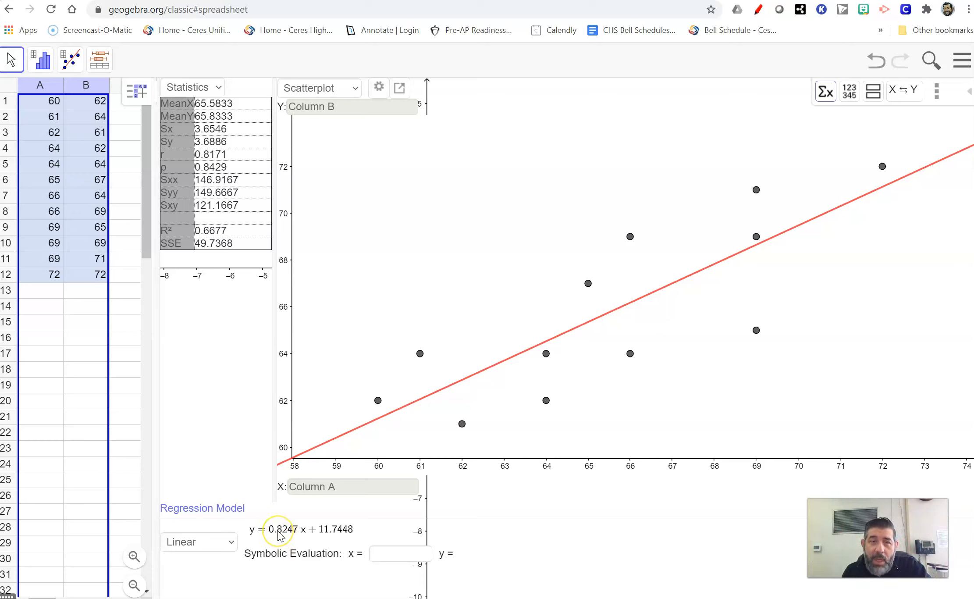
click(388, 553)
click(388, 554)
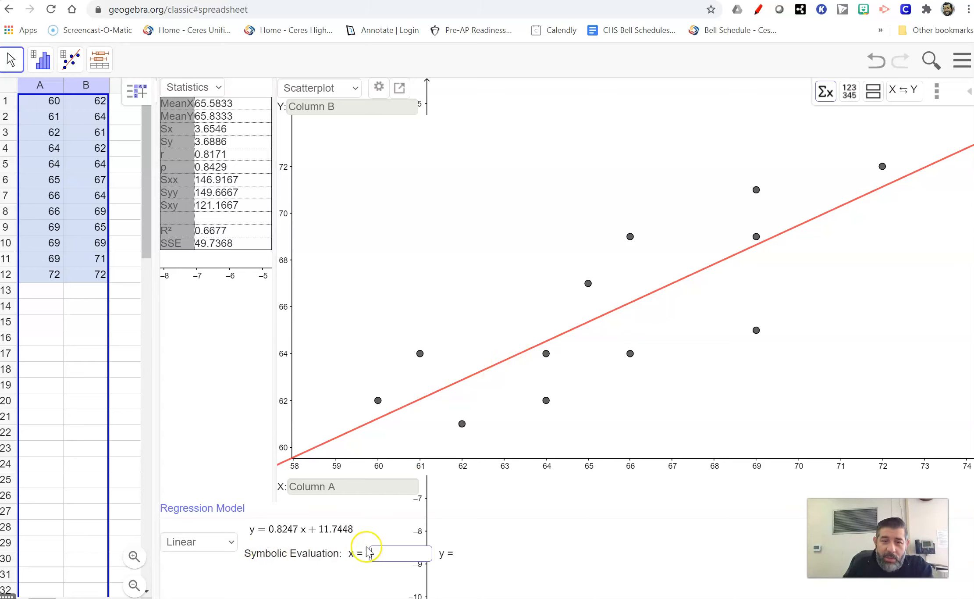
click(381, 552)
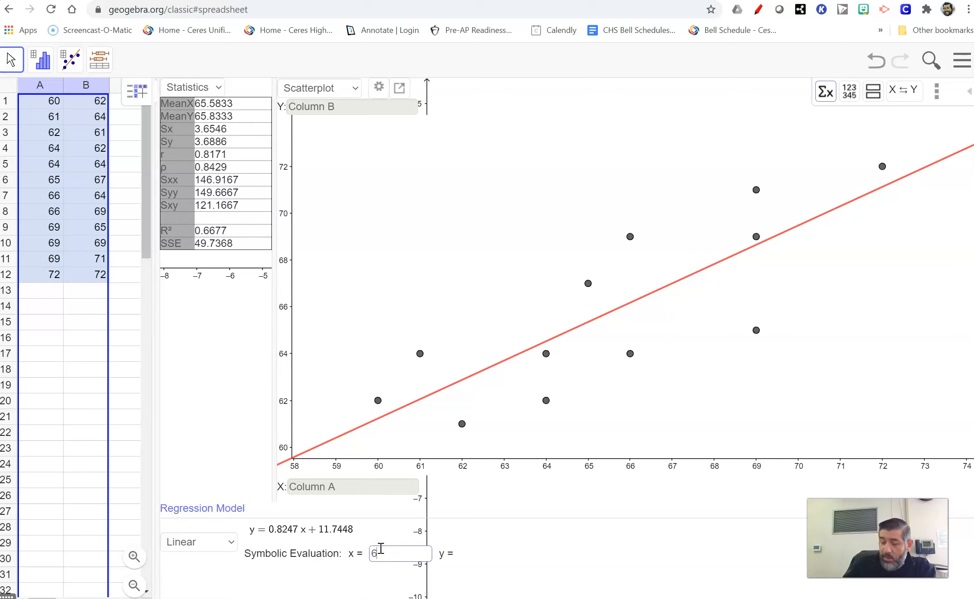
click(403, 556)
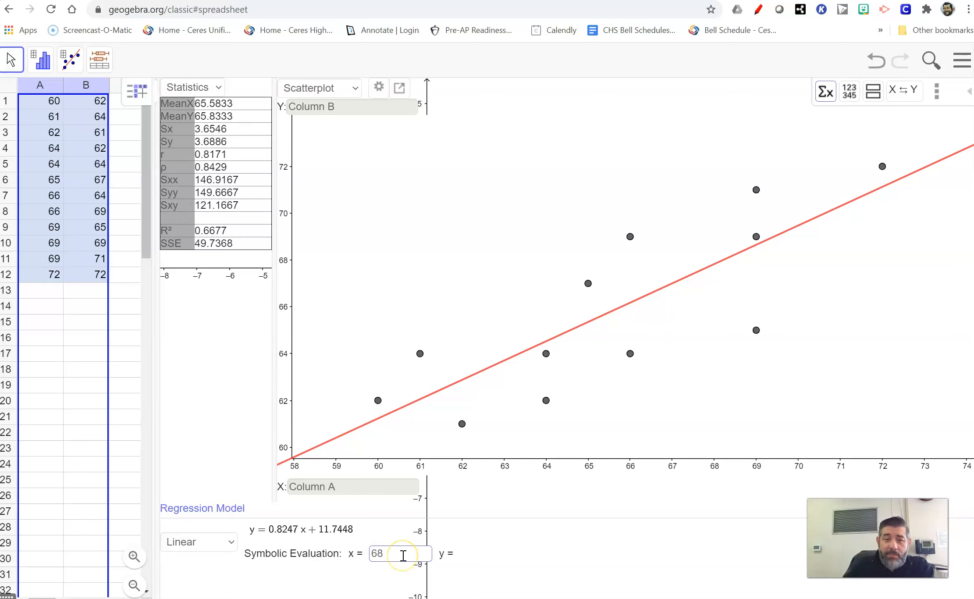
key(Return)
click(402, 555)
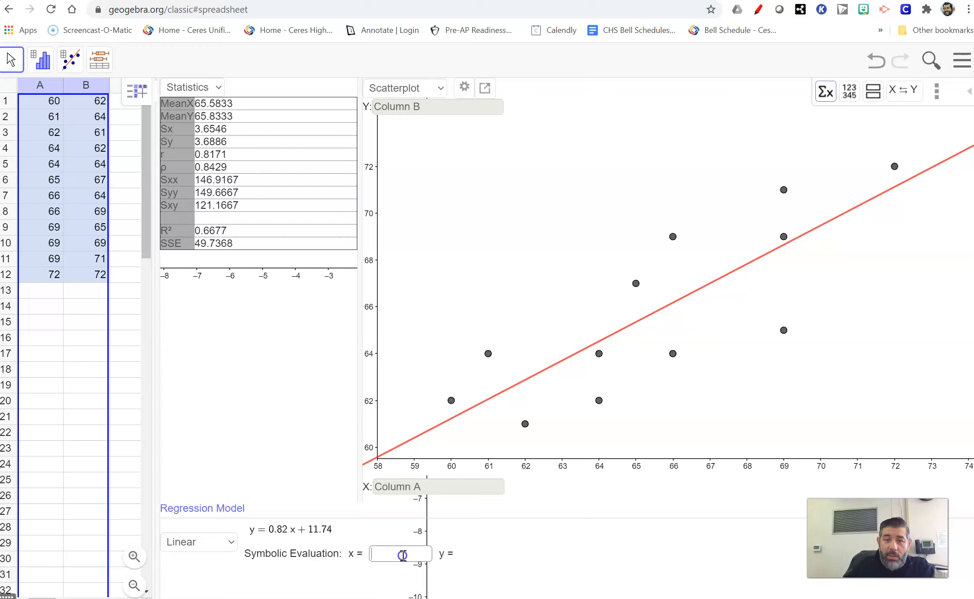
text(68)
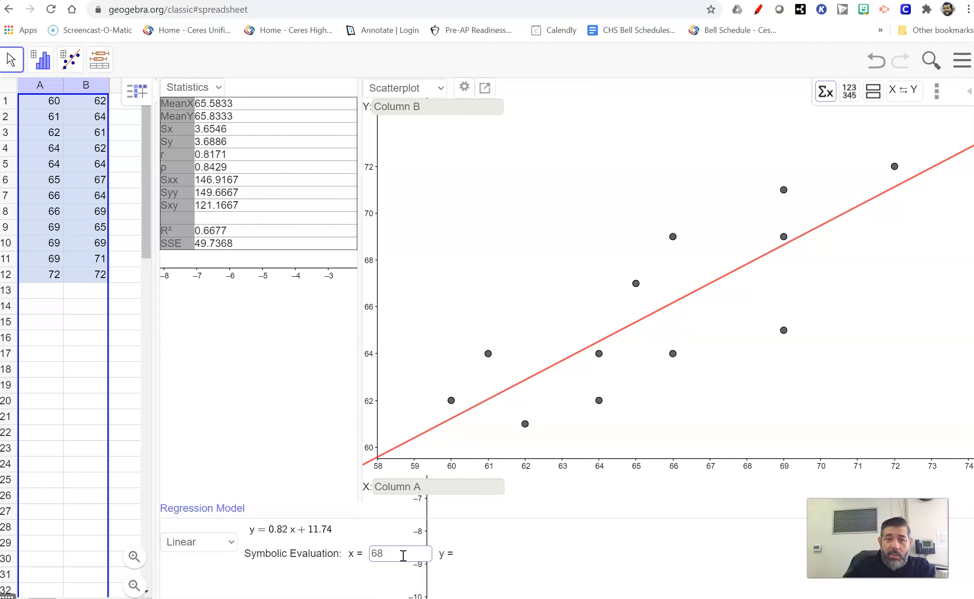
drag(361, 403, 262, 406)
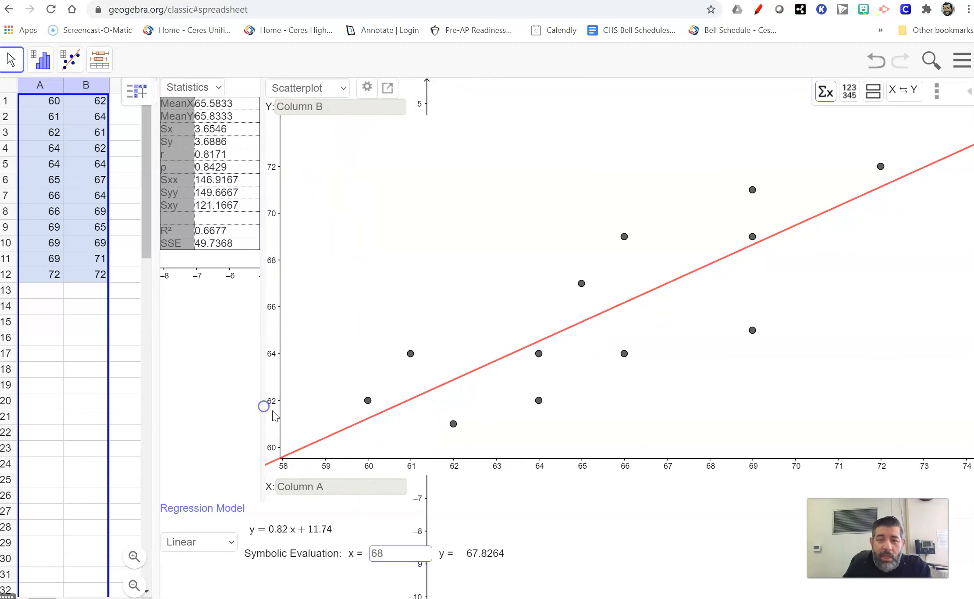
click(466, 559)
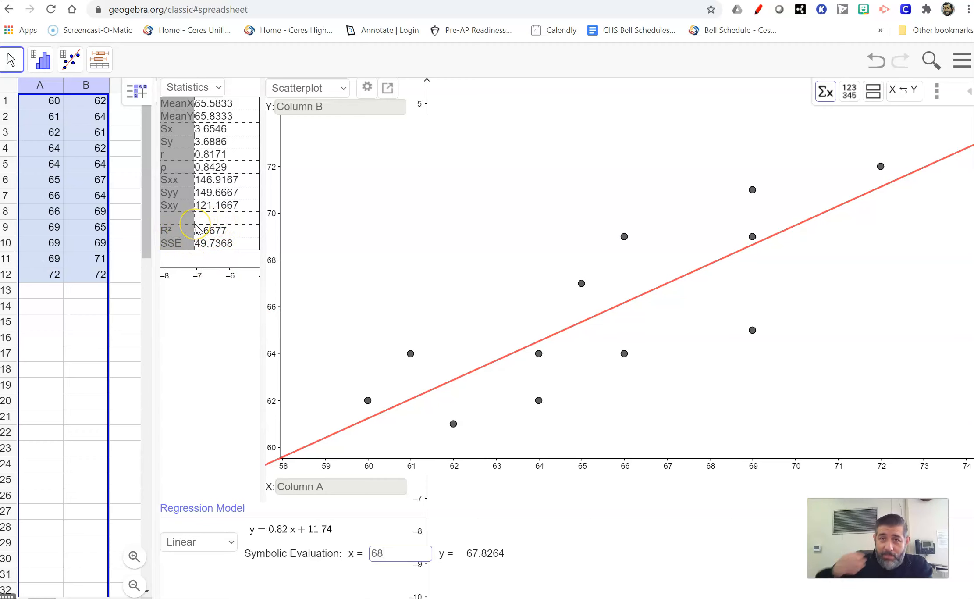
Switch the plot from Scatterplot to Residual Plot
click(344, 89)
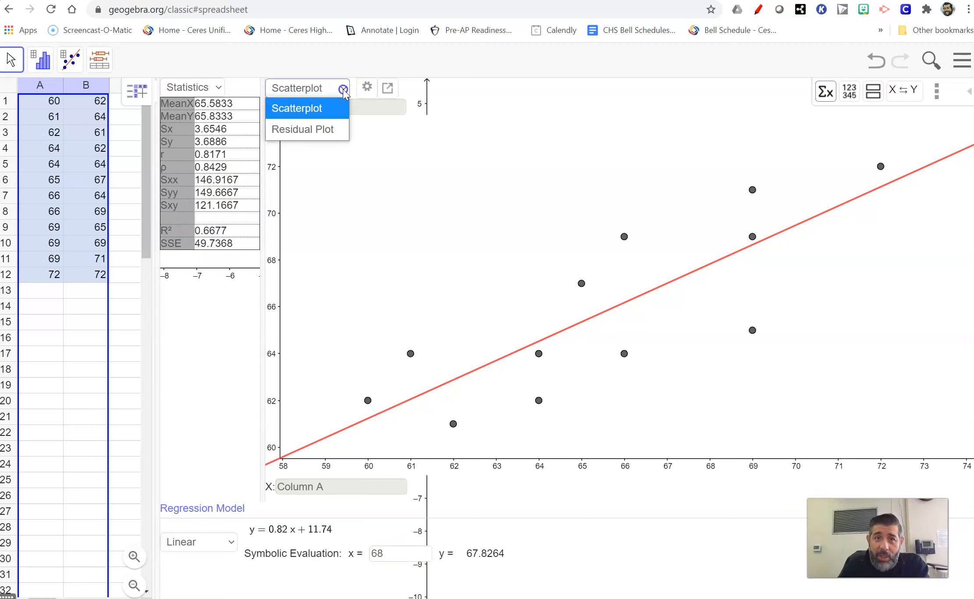
click(330, 130)
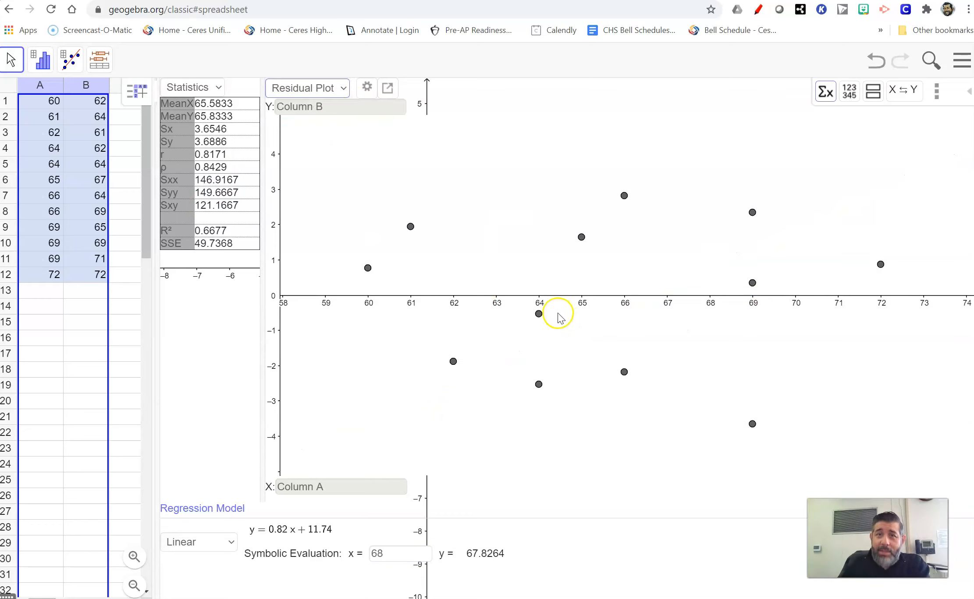